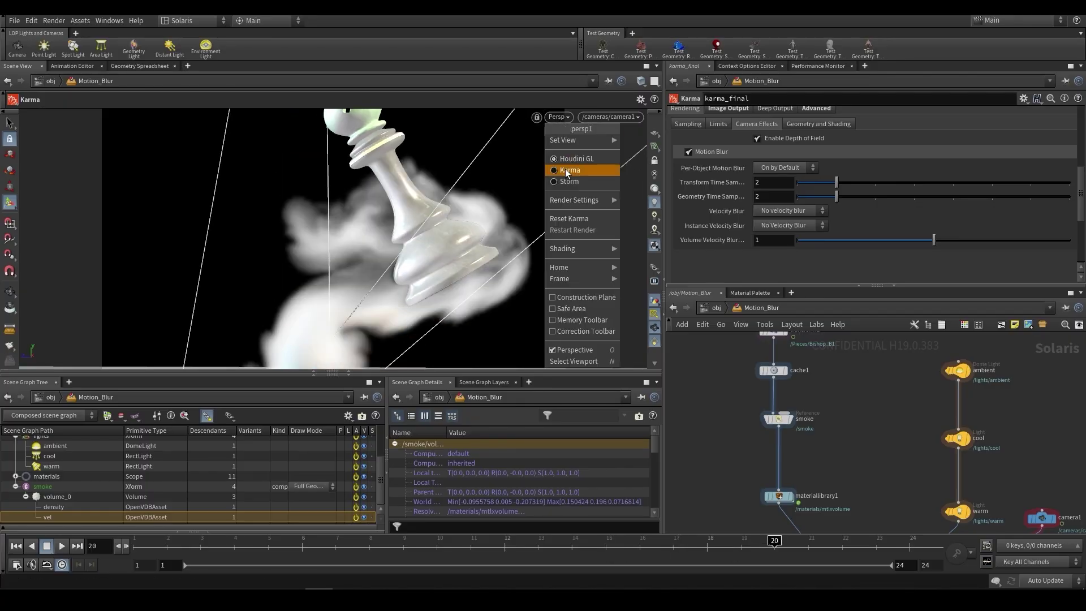
Switch the viewport renderer of the Motion_Blur scene to Karma
left_click(567, 171)
middle_click_drag(839, 475, 809, 440)
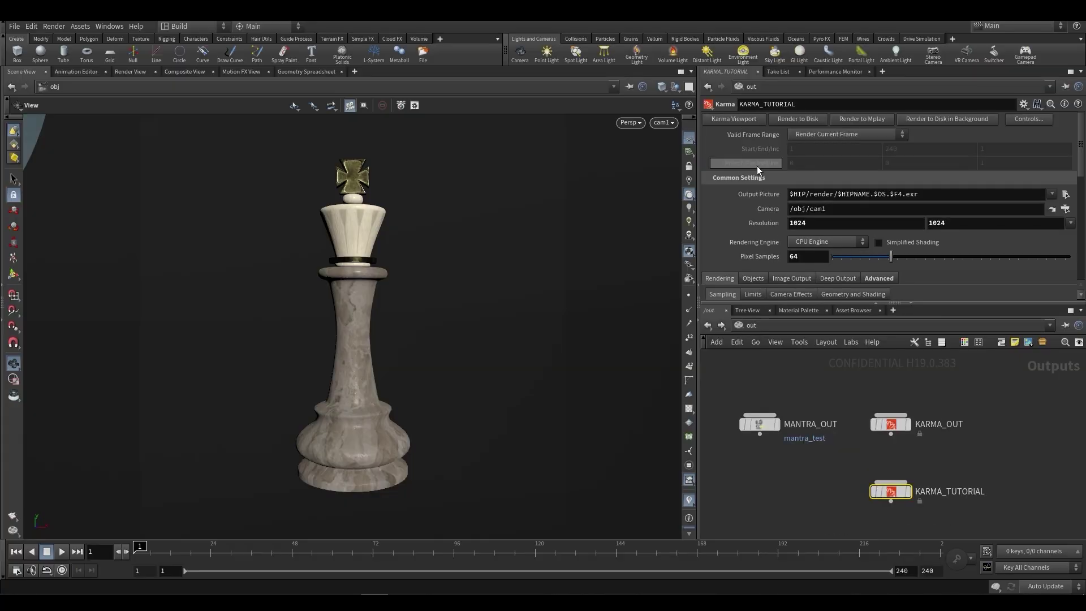
Add a grid object to the scene and toggle ground in the candidate objects selection of KARMA_TUTORIAL
scroll(757, 165, "down", 1)
left_click(753, 264)
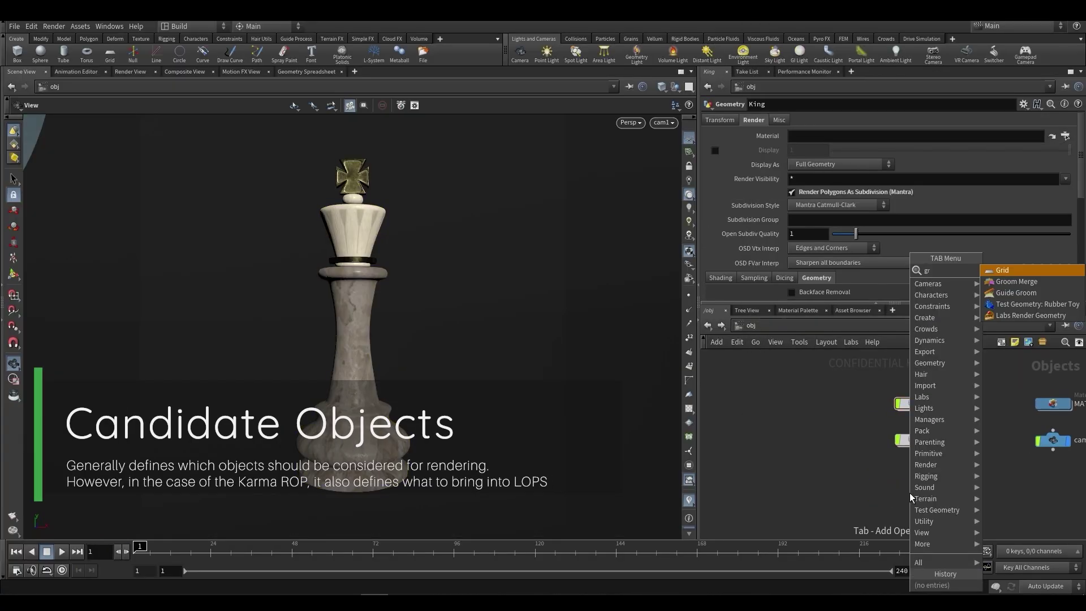
left_click(931, 481)
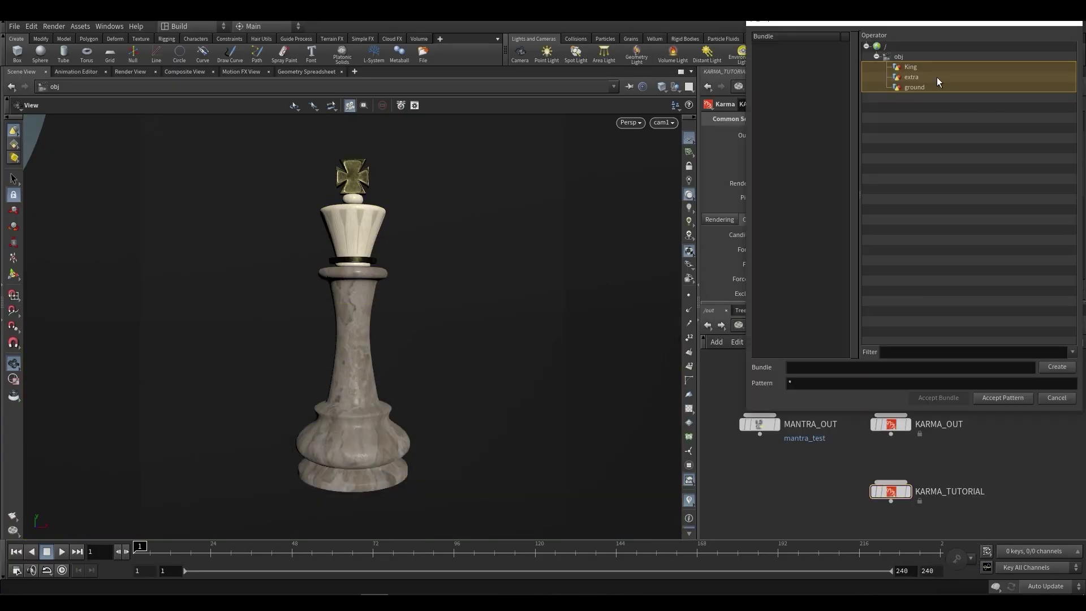
left_click(912, 90, "ctrl")
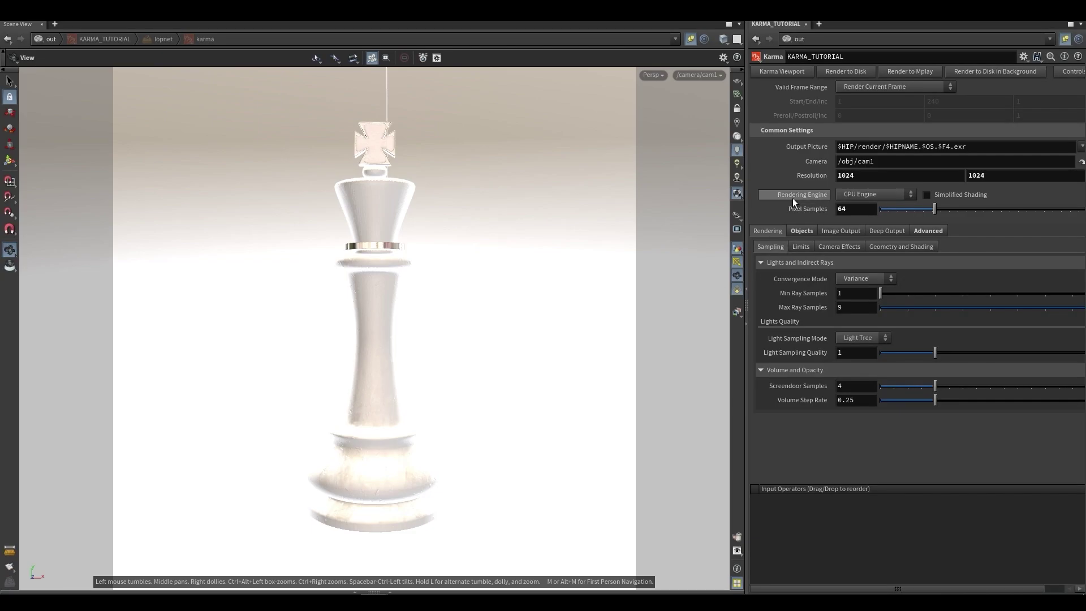
Set the rendering engine of KARMA_TUTORIAL to XPU Engine (Alpha) and dismiss the Houdini Console
left_click(876, 194)
left_click(864, 218)
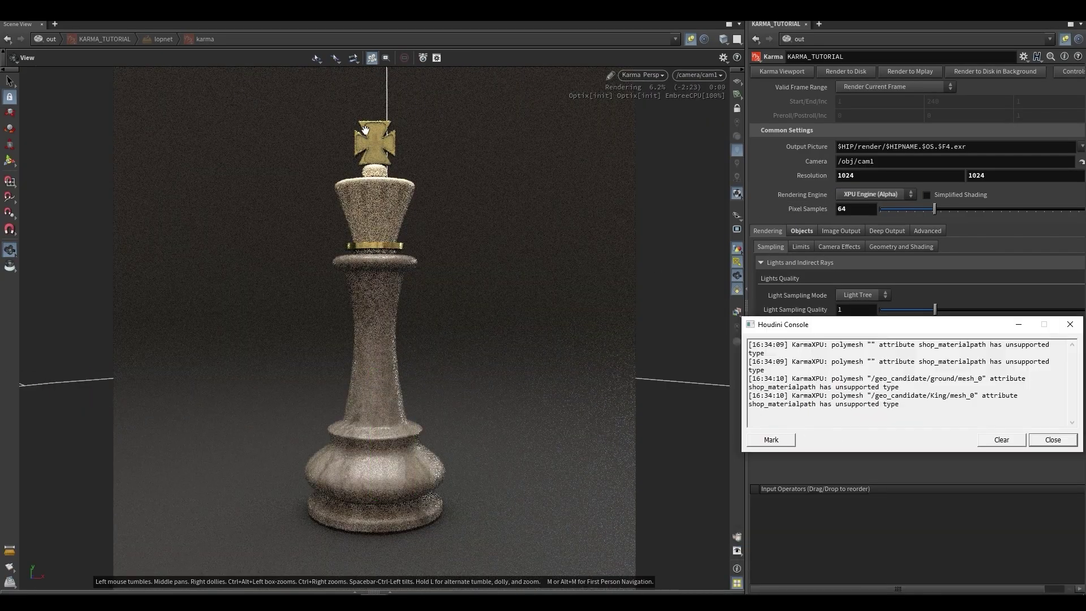
left_click(1069, 324)
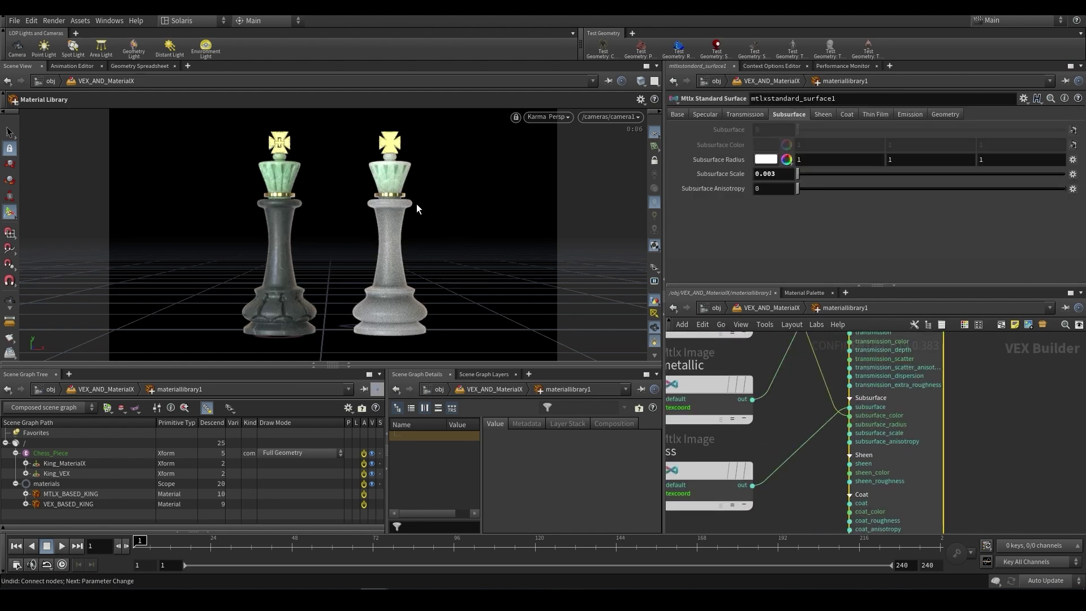
scroll(769, 506, "down", 3)
left_click(755, 445)
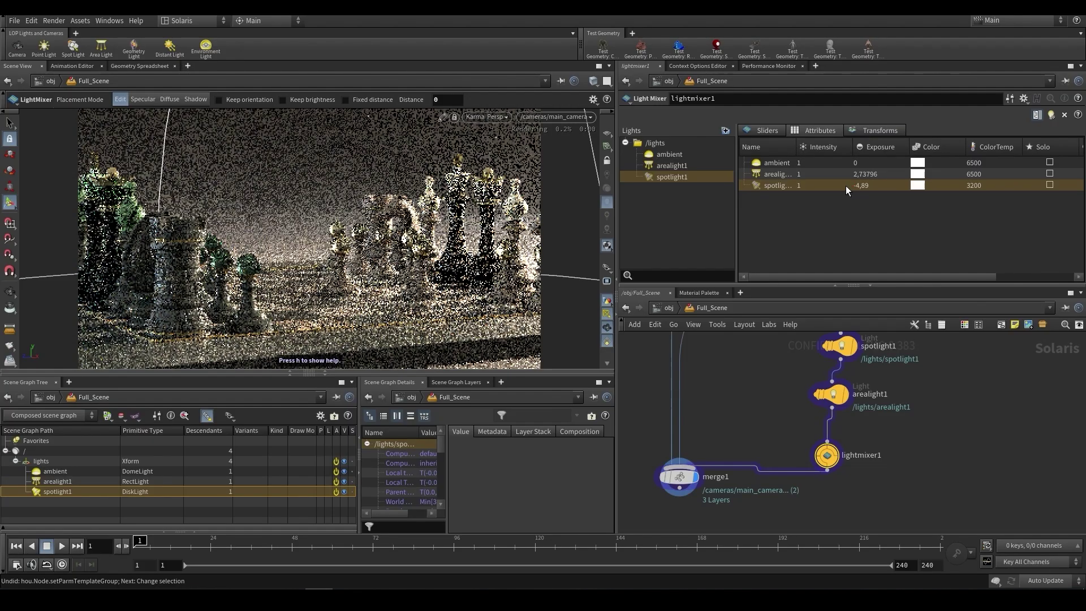
Lower the ambient light's exposure to -3,8 in the light mixer and pick the second render snapshot for comparison
middle_click_drag(809, 171, 809, 171)
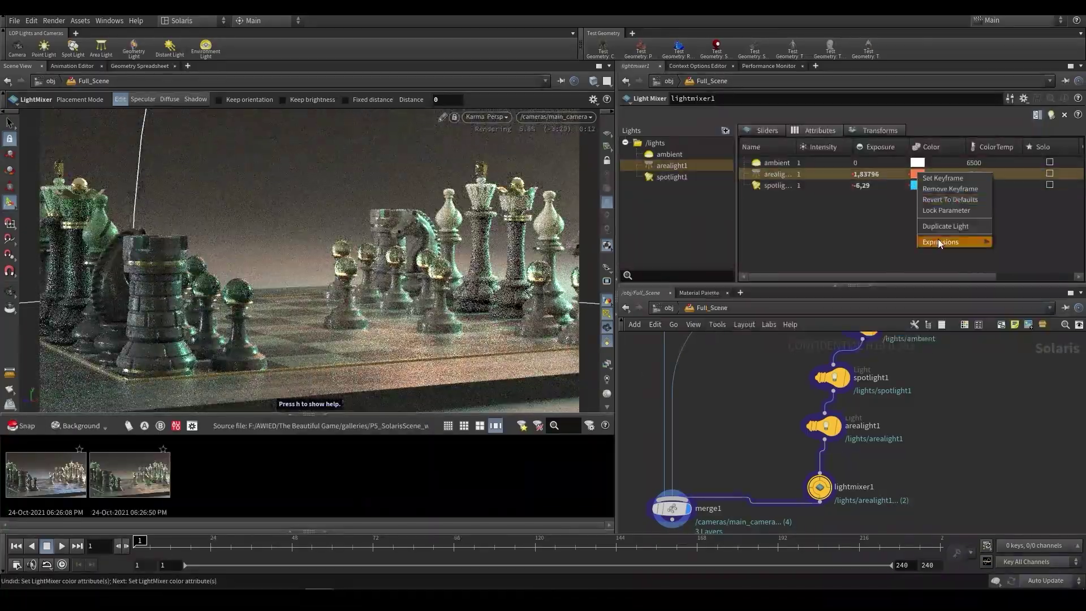
middle_click_drag(879, 164, 682, 146)
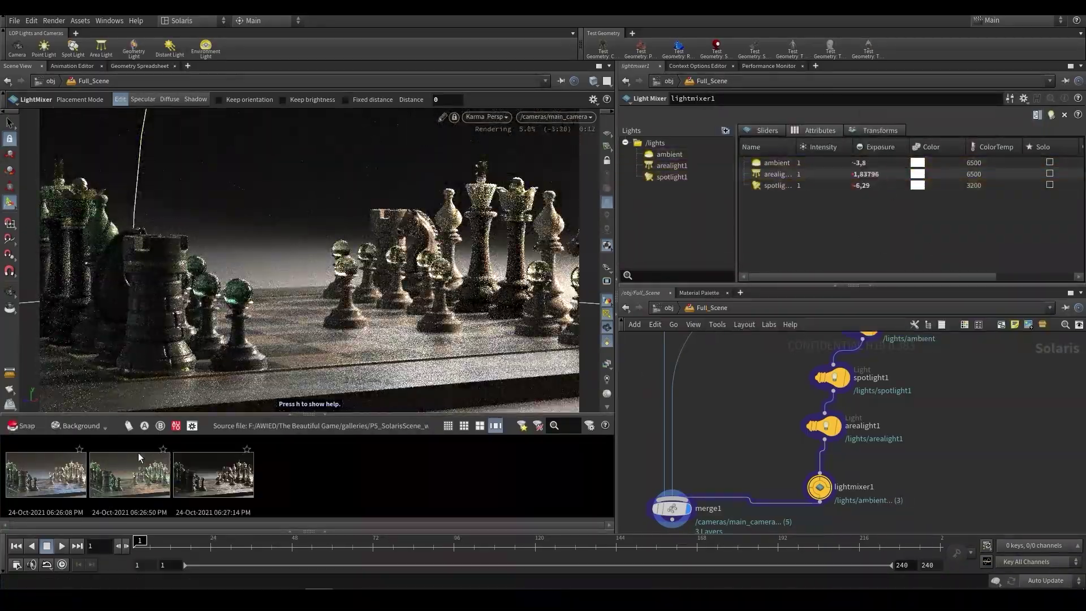
left_click(141, 457)
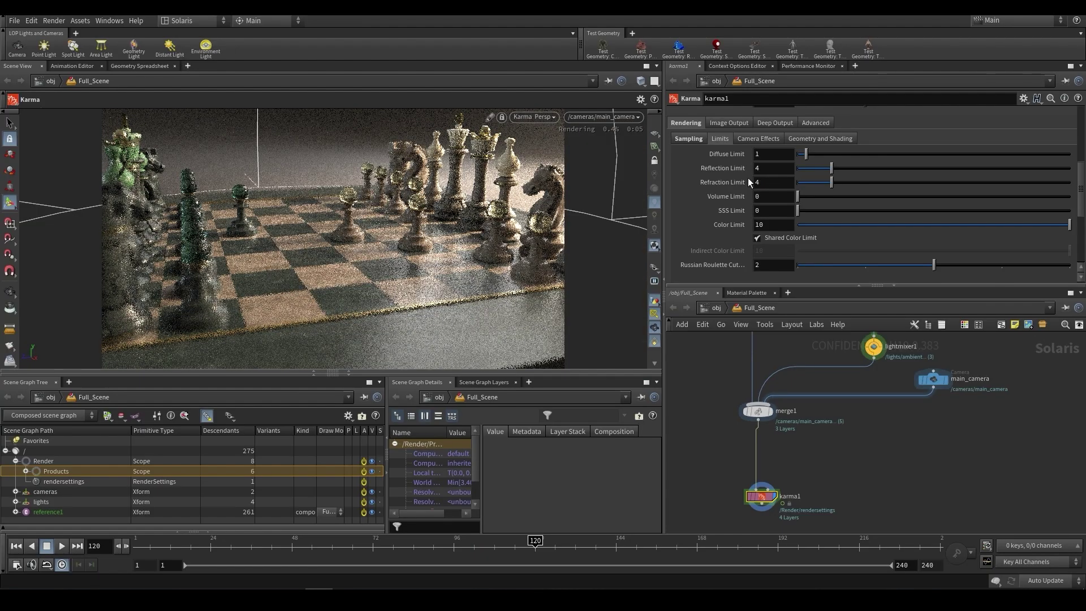
Test refraction limits of 0 and 1 on karma1, and set the Refraction Limit to 3
double_click(757, 183)
type("0")
key("Return")
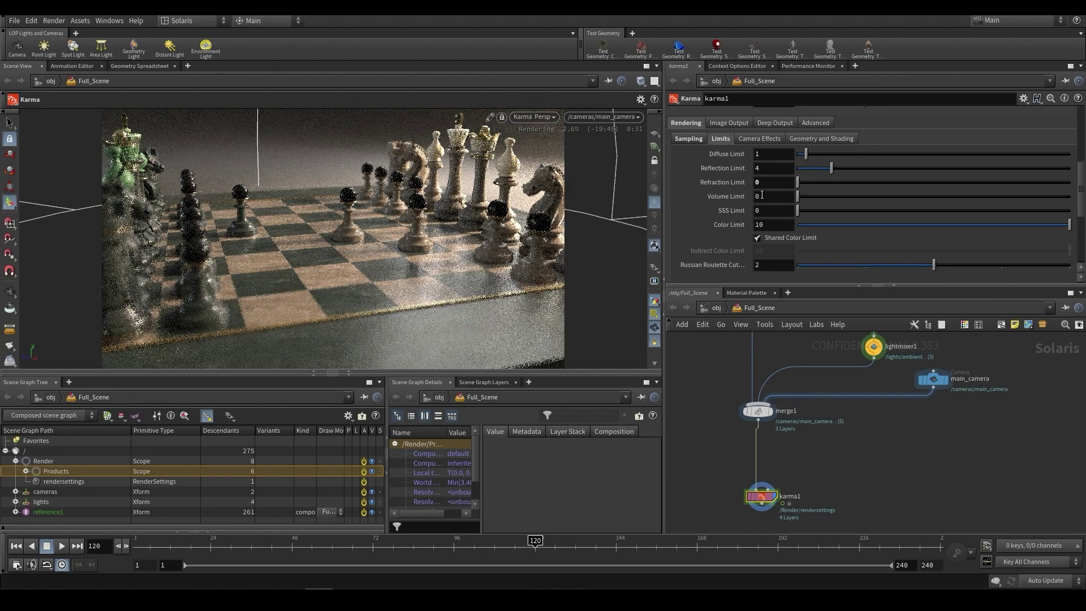
type("1")
key("Return")
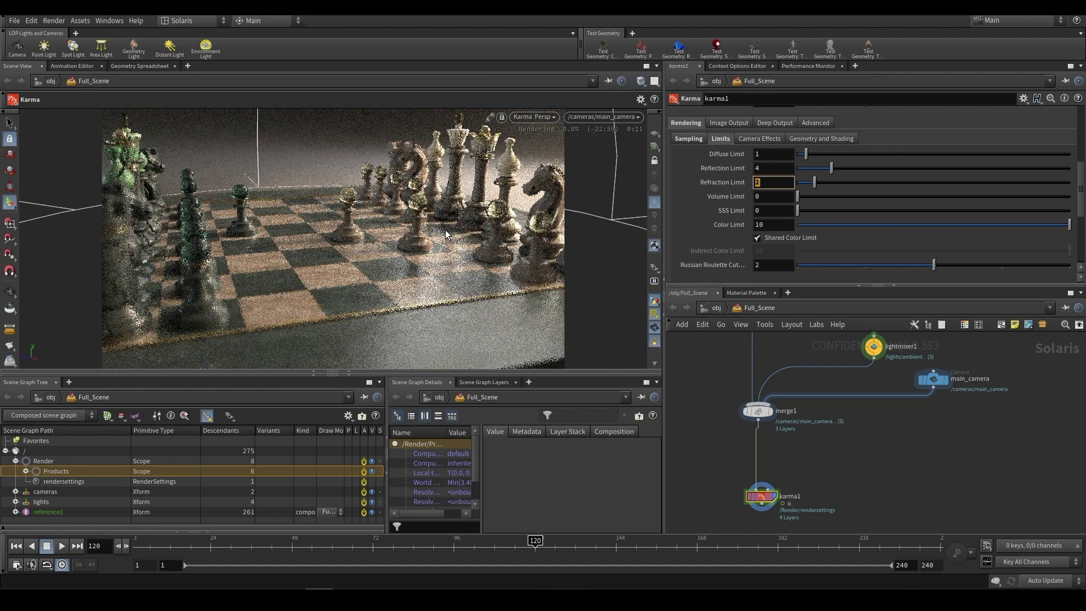
type("3")
key("Return")
scroll(713, 221, "up", 4)
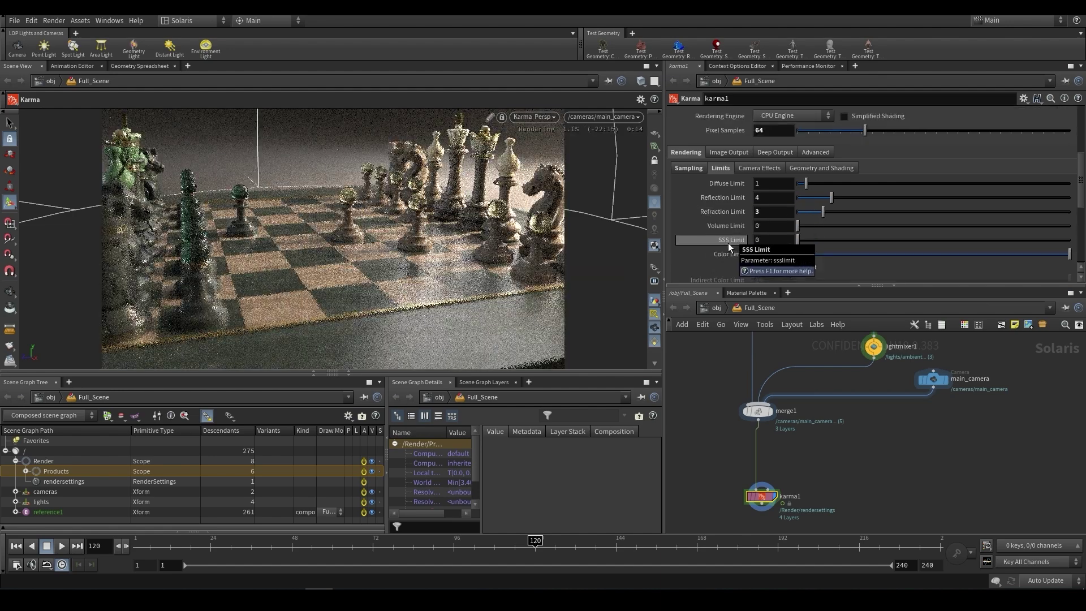
scroll(724, 241, "down", 4)
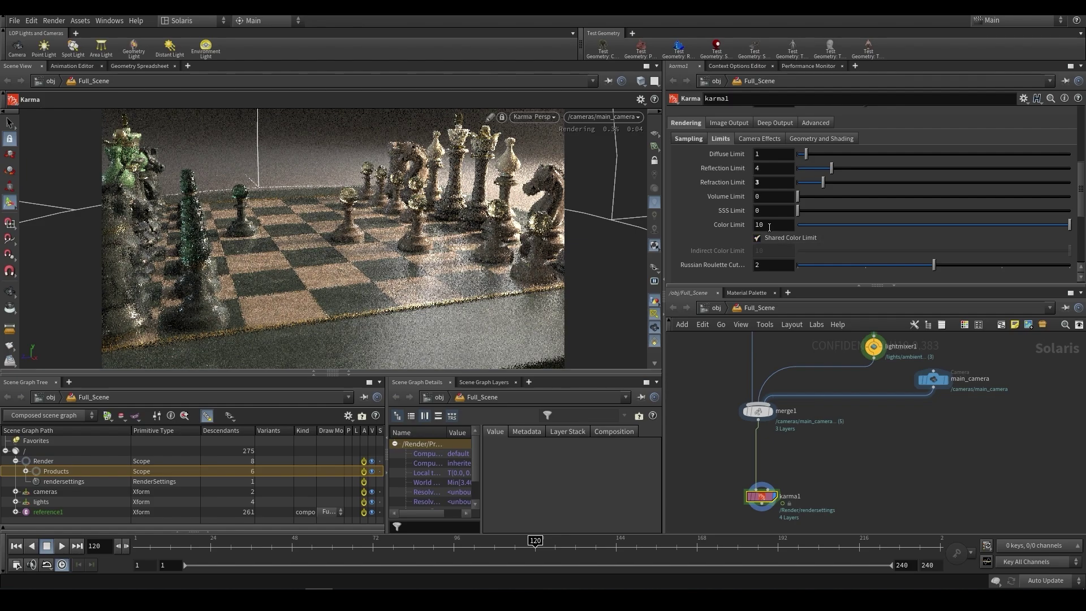
key("ctrl+b")
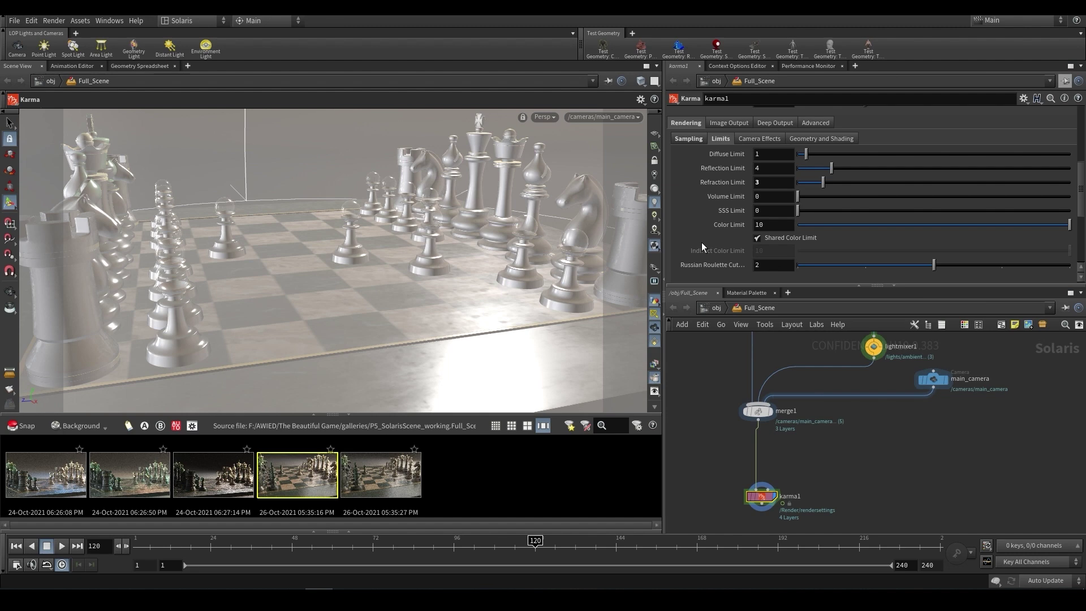
scroll(702, 242, "up", 4)
left_click(792, 205)
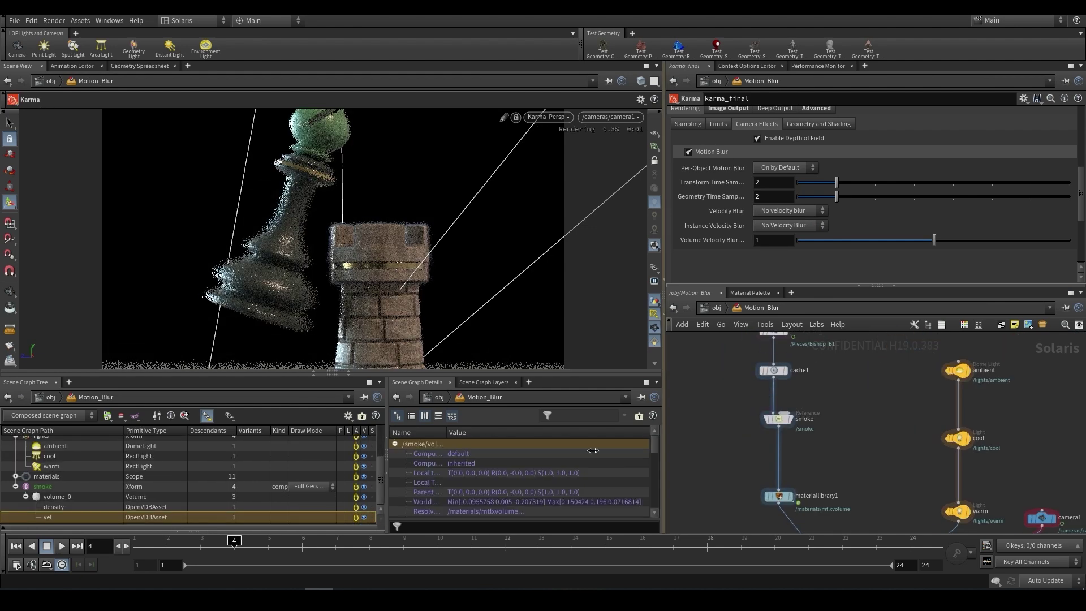
Go to frame 20 in the Motion_Blur scene and select the smoke's vel primitive in the scene graph
left_click(772, 543)
middle_click_drag(826, 480, 816, 424)
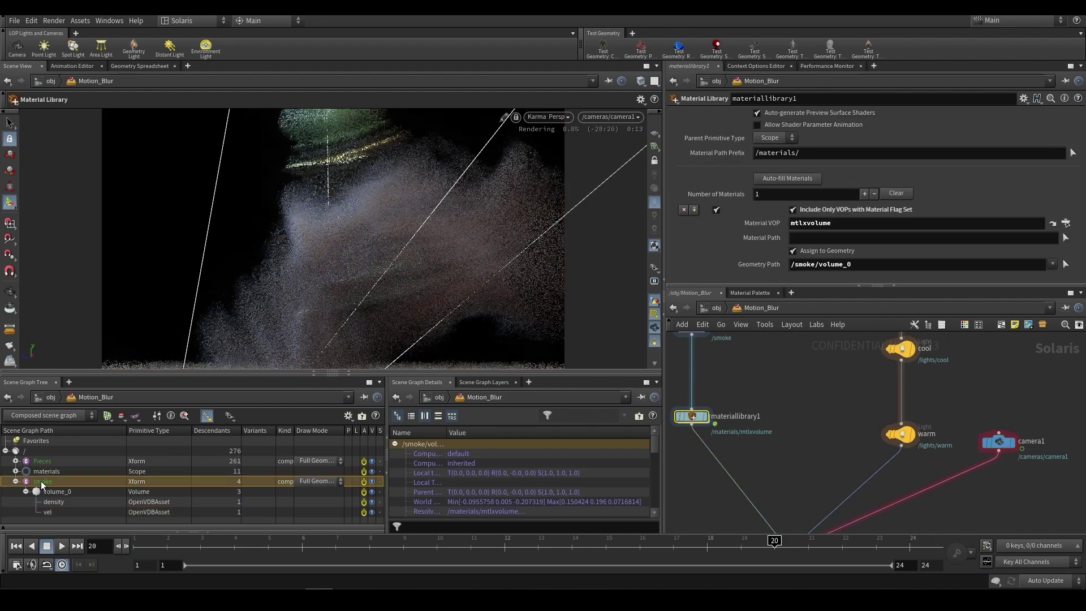
left_click(47, 512)
key("Delete")
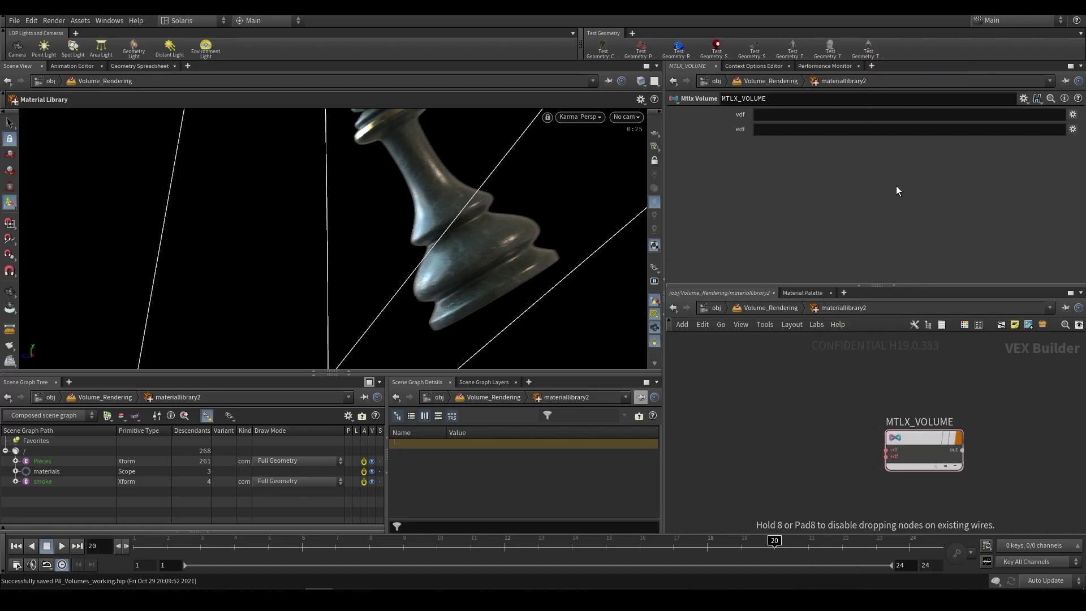
Feed a new Mtlx Anisotropic Vdf node into MTLX_VOLUME's vdf input, with absorption at 15.5 and scattering at 14.3
left_click(853, 435)
middle_click_drag(758, 129, 727, 113)
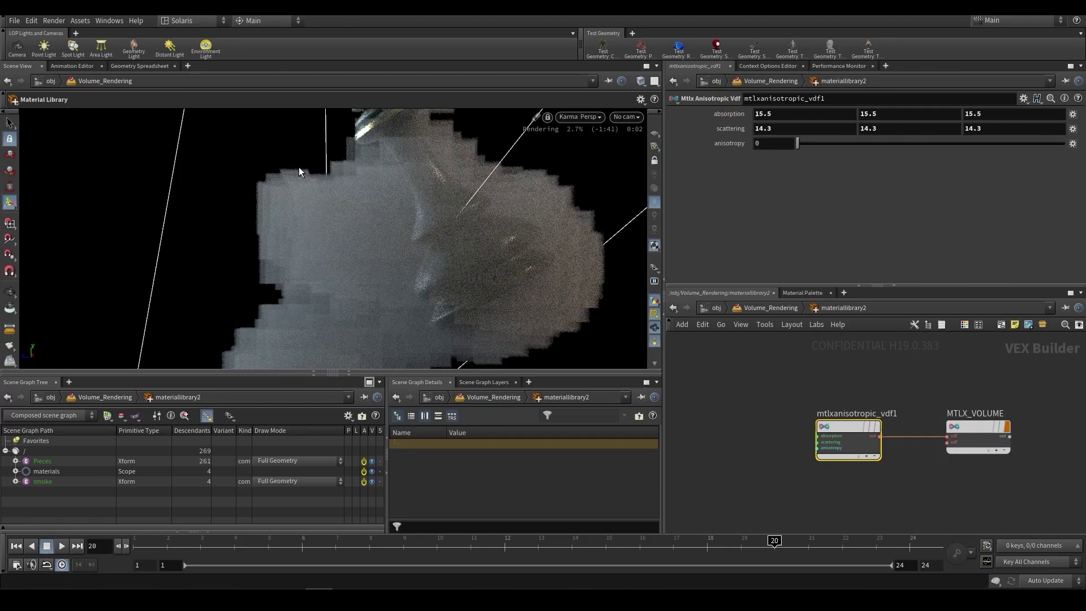
Add an Mtlx Geompropvalue node reading density and connect it to the anisotropic Vdf's absorption and scattering inputs
key("Tab")
left_click(916, 92)
left_click(711, 433)
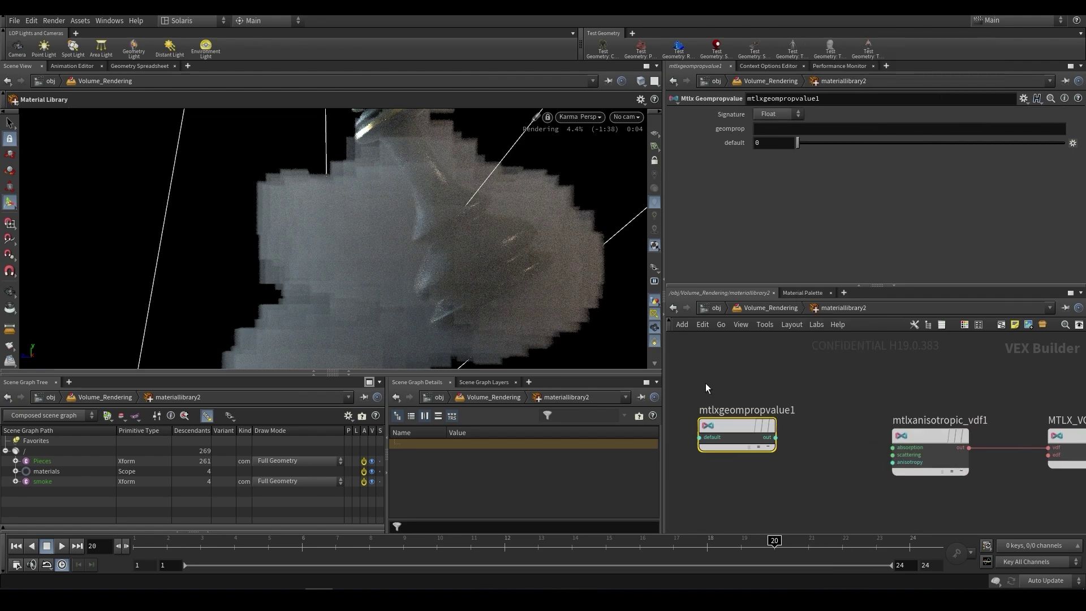
left_click(800, 129)
type("densiy")
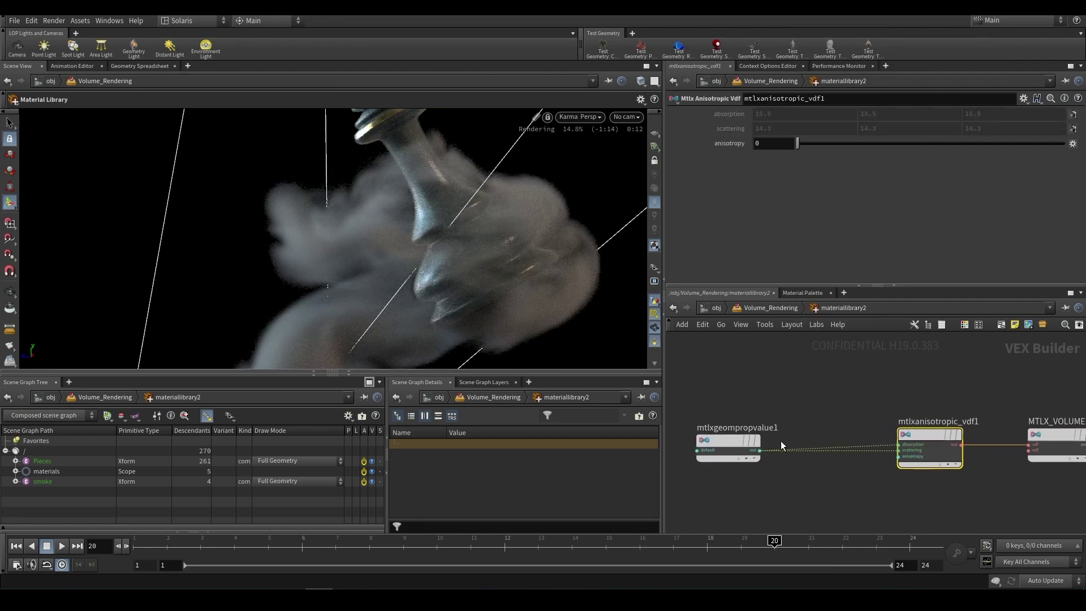
key("Tab")
left_click(788, 398)
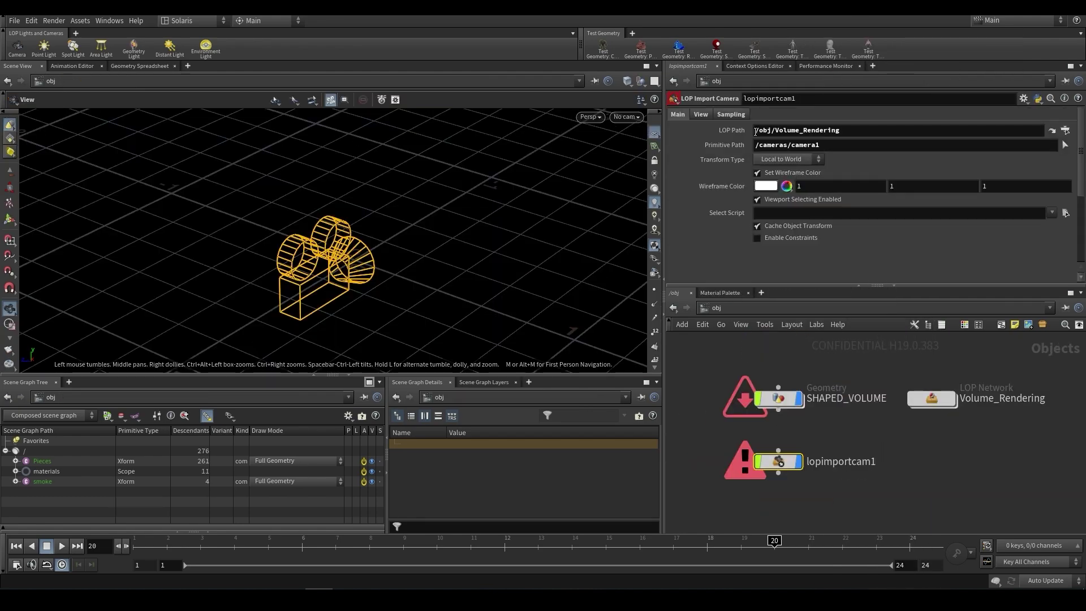
Select the SHAPED_VOLUME object and open the Volume_Rendering LOP network
left_click(778, 399)
double_click(932, 398)
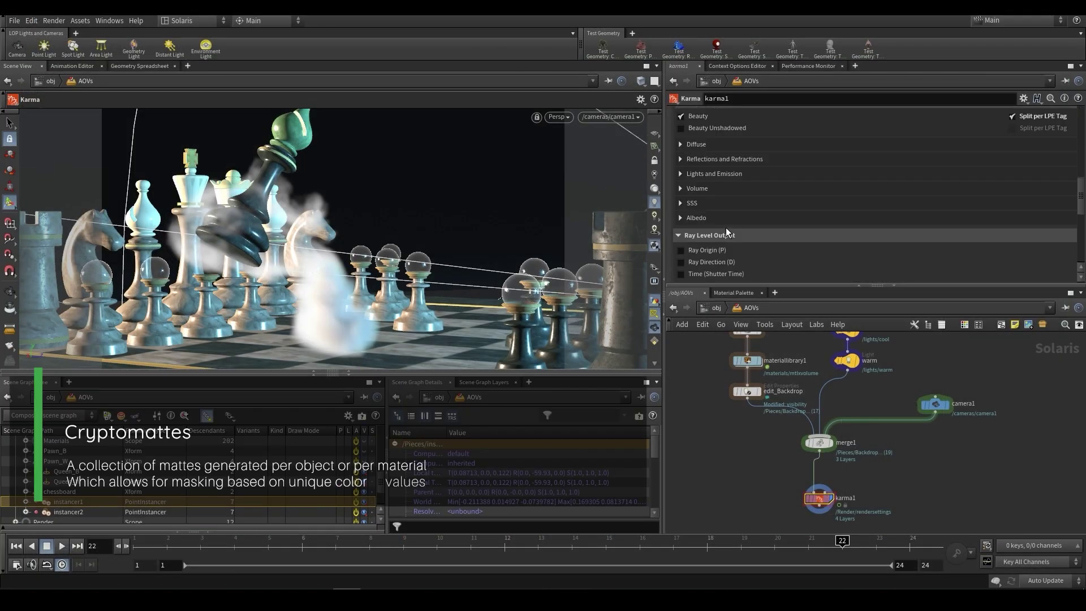
Configure the extra render var on karma1 with the CryptoObject preset and review its settings
left_click(1058, 204)
scroll(771, 215, "down", 3)
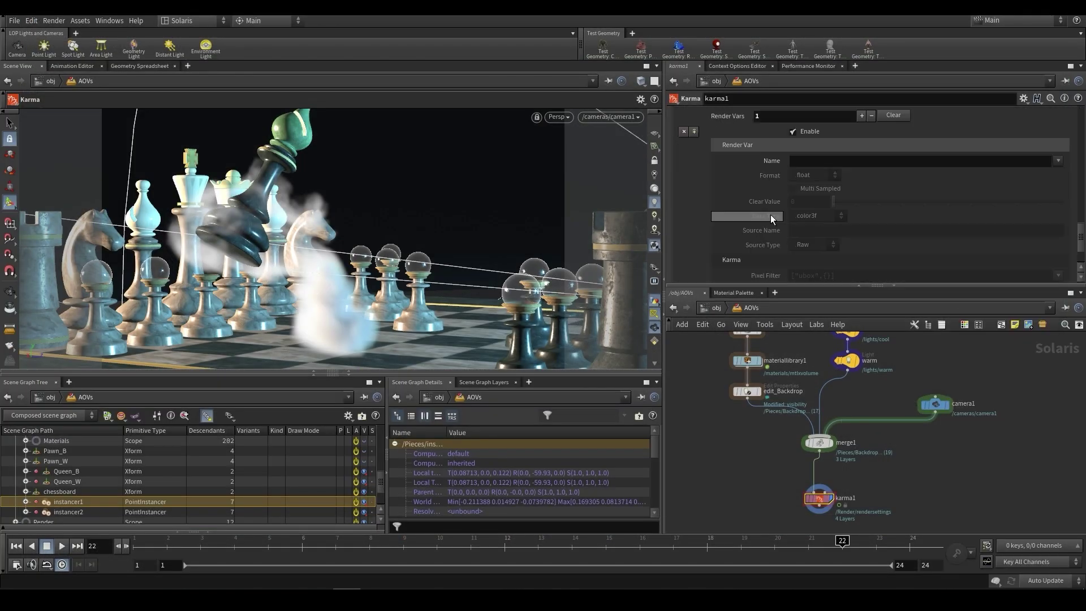
left_click(1058, 131)
left_click(1038, 527)
scroll(756, 229, "up", 10)
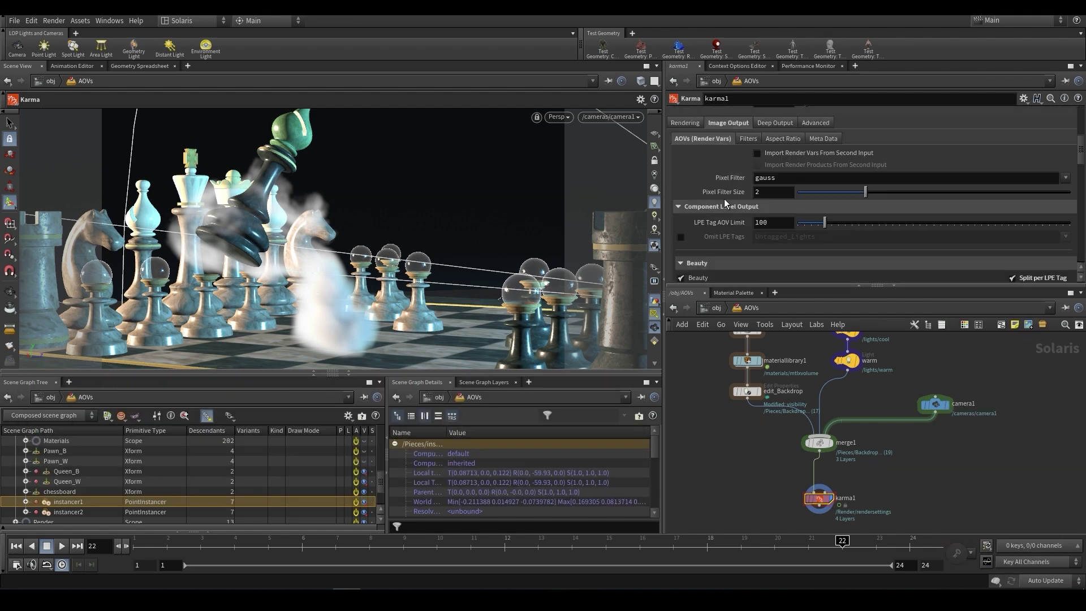
scroll(724, 199, "down", 10)
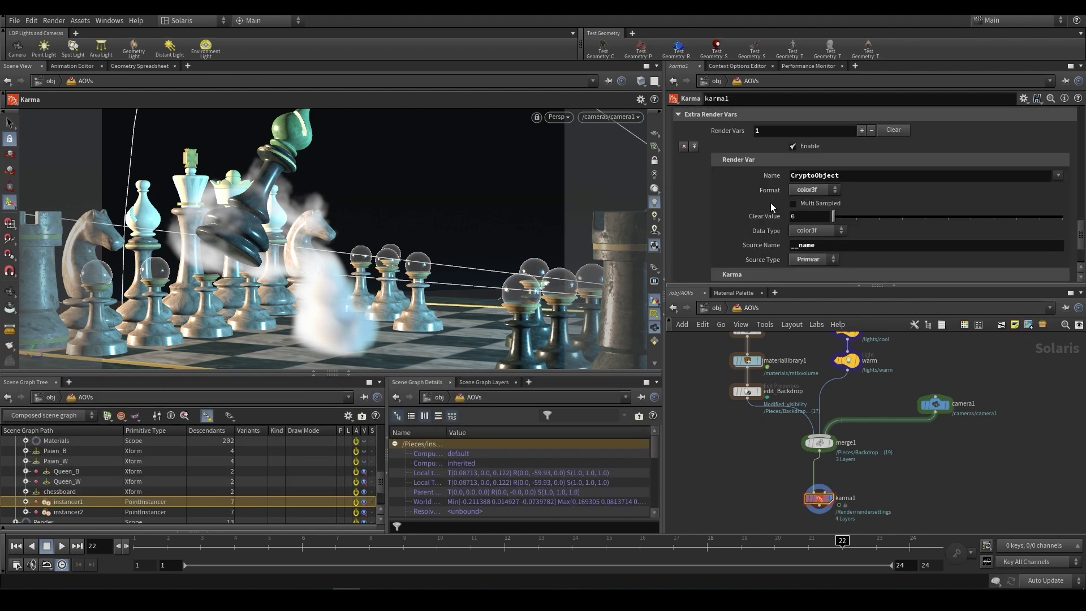
scroll(771, 203, "down", 2)
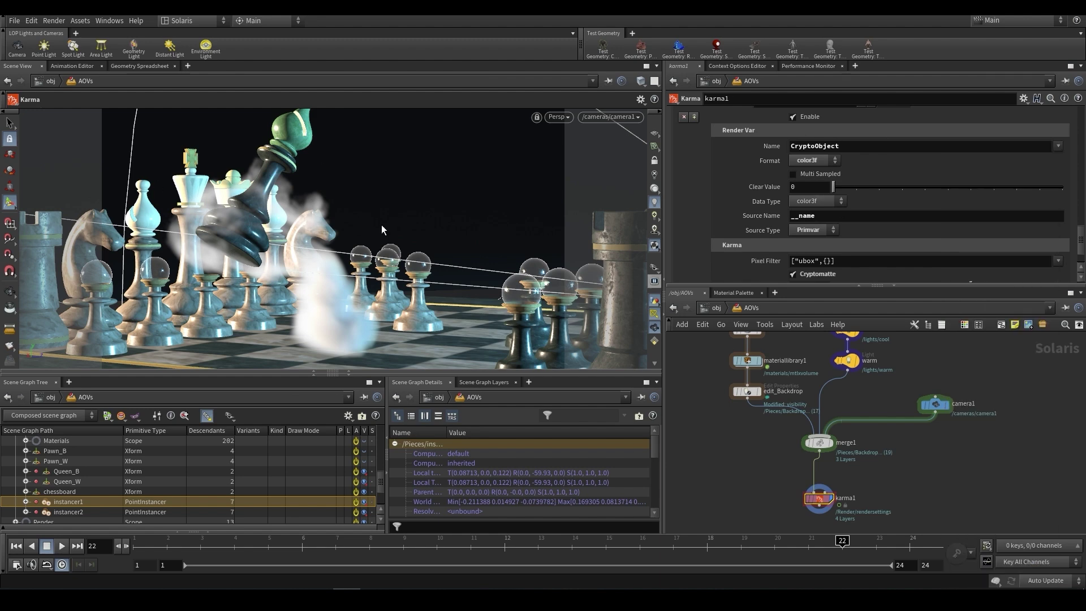
left_click(1058, 146)
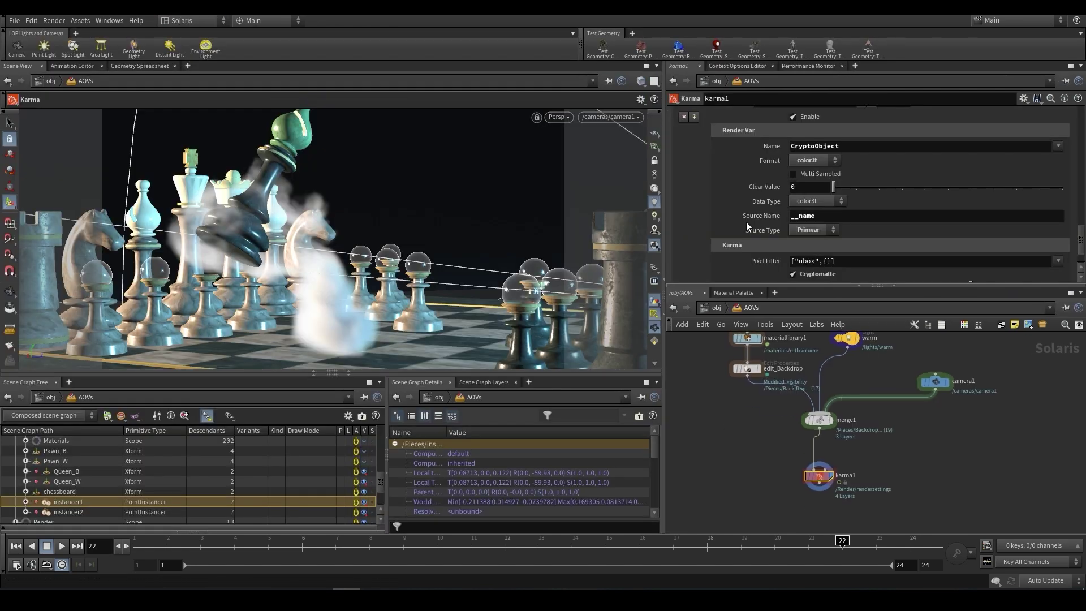
scroll(724, 245, "down", 5)
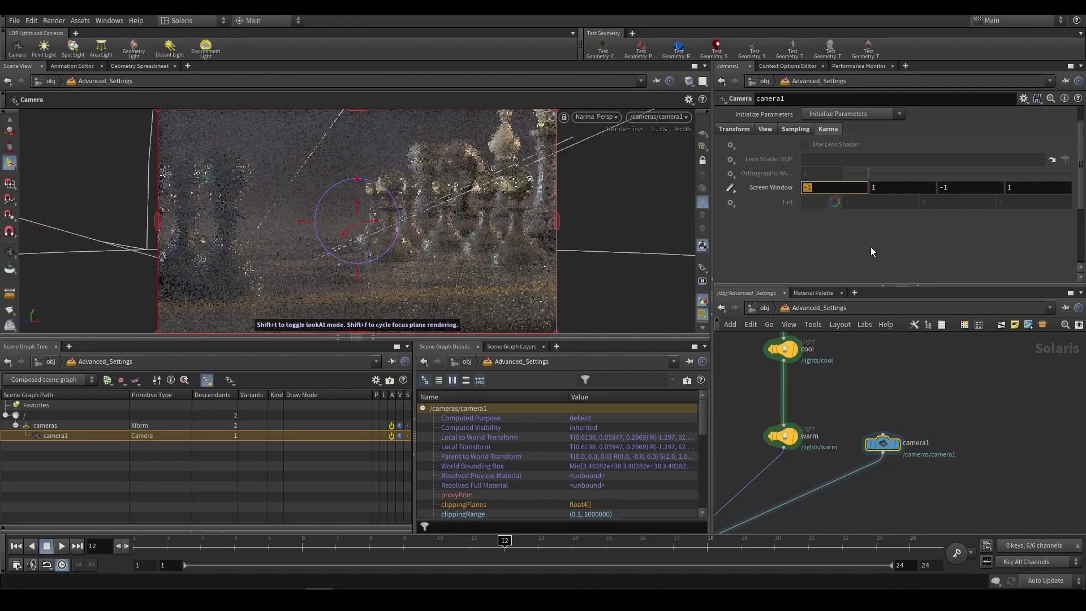
Set the first Screen Window value of camera1 to -0.5 and open karma1's first Data Window NDC value for editing
type("-0.5")
key("Return")
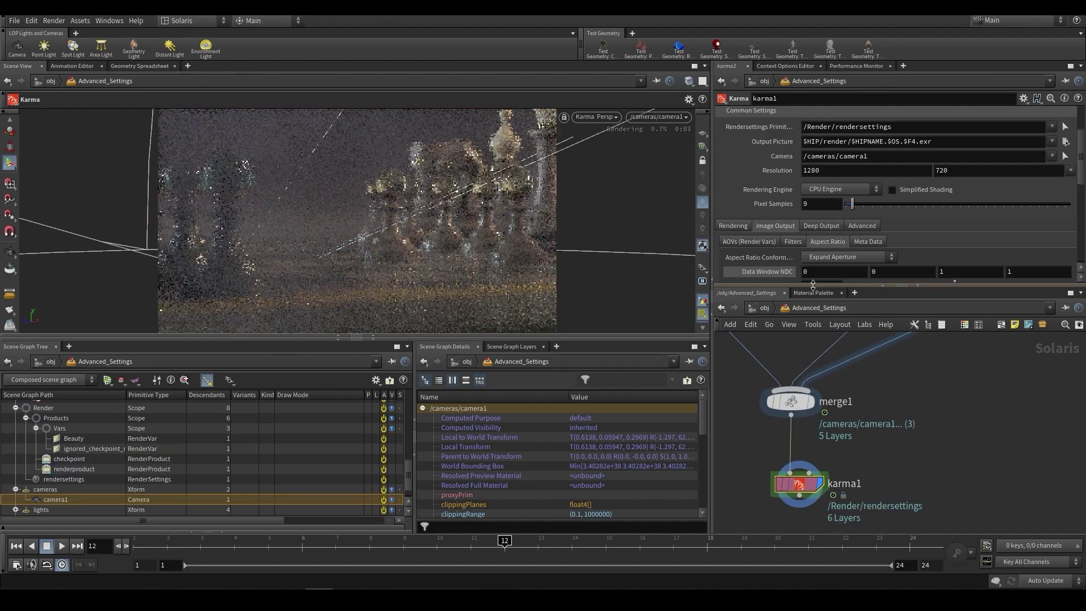
left_click(805, 267)
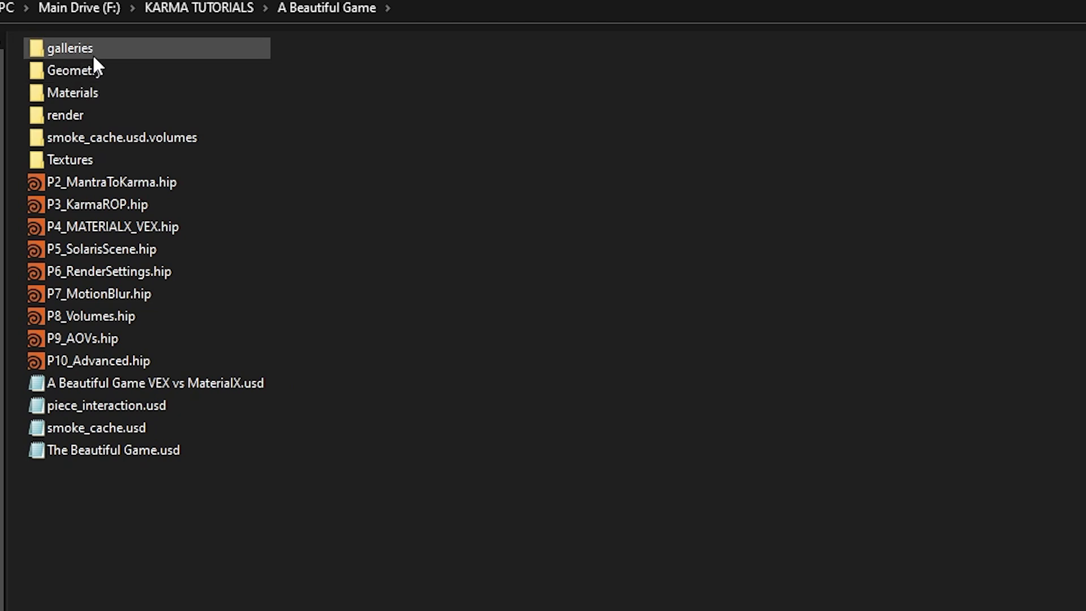
In File Explorer, look into the project's Geometry folder and return to the A Beautiful Game folder
double_click(94, 72)
left_click(310, 9)
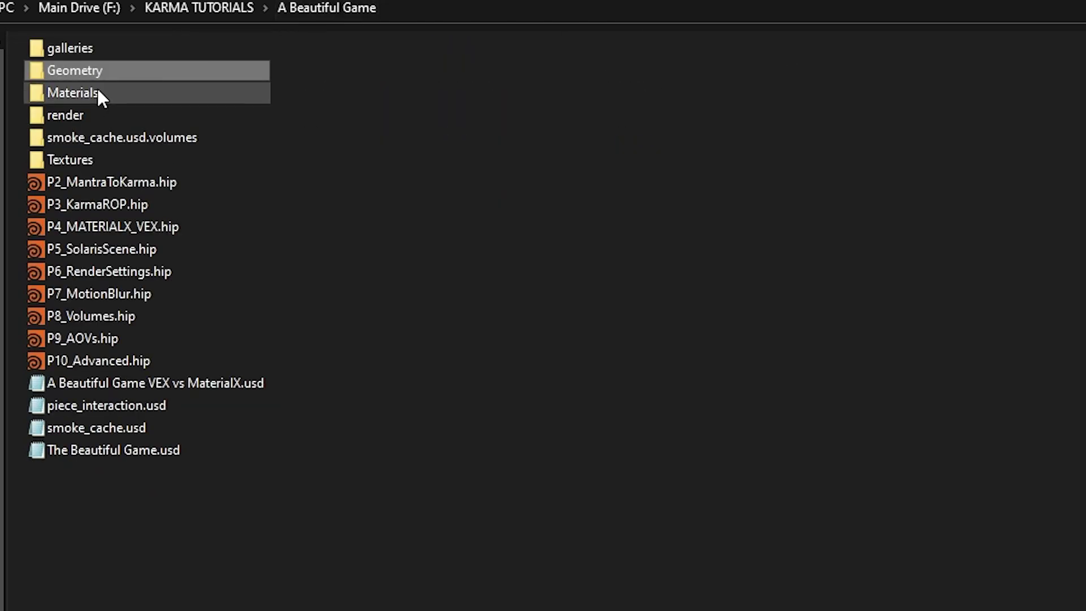
Browse through Textures and Bishop Textures to the Bishop black textures folder and look over its texture maps
double_click(78, 163)
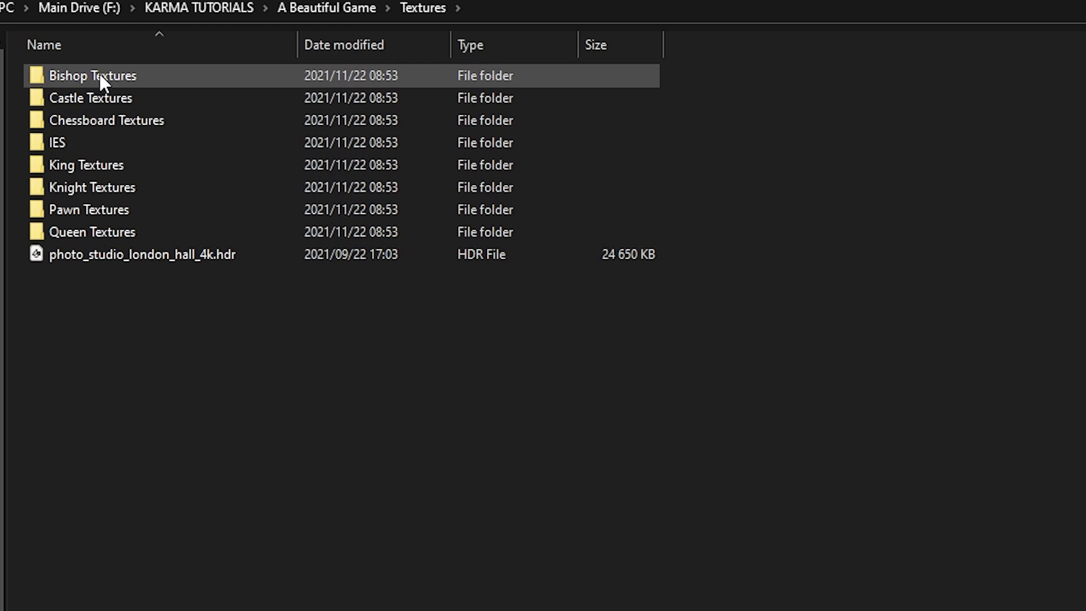
double_click(99, 76)
double_click(145, 77)
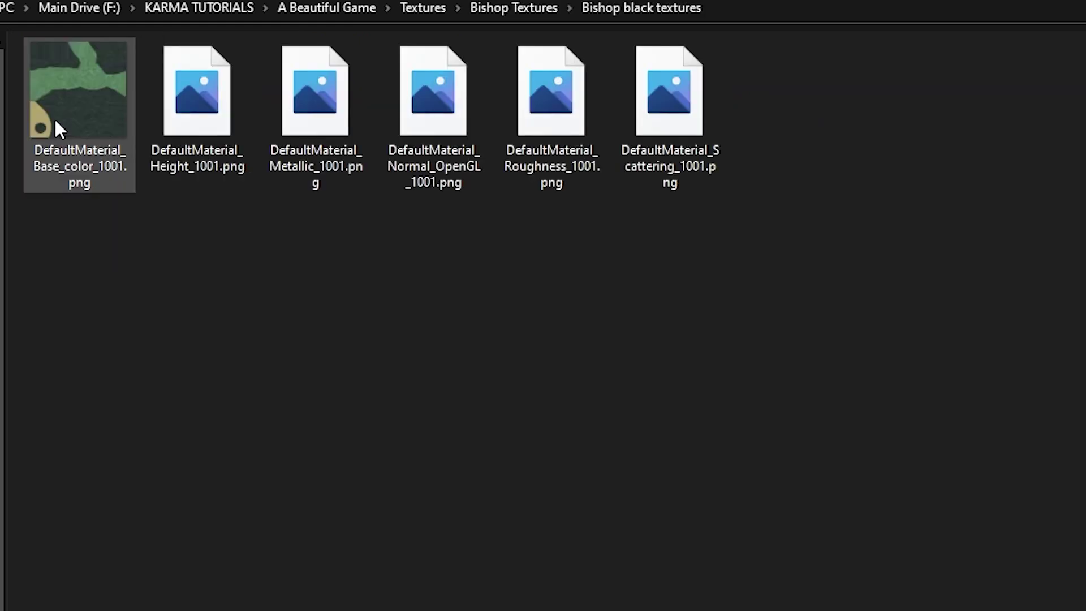
left_click_drag(60, 230, 689, 73)
left_click(526, 341)
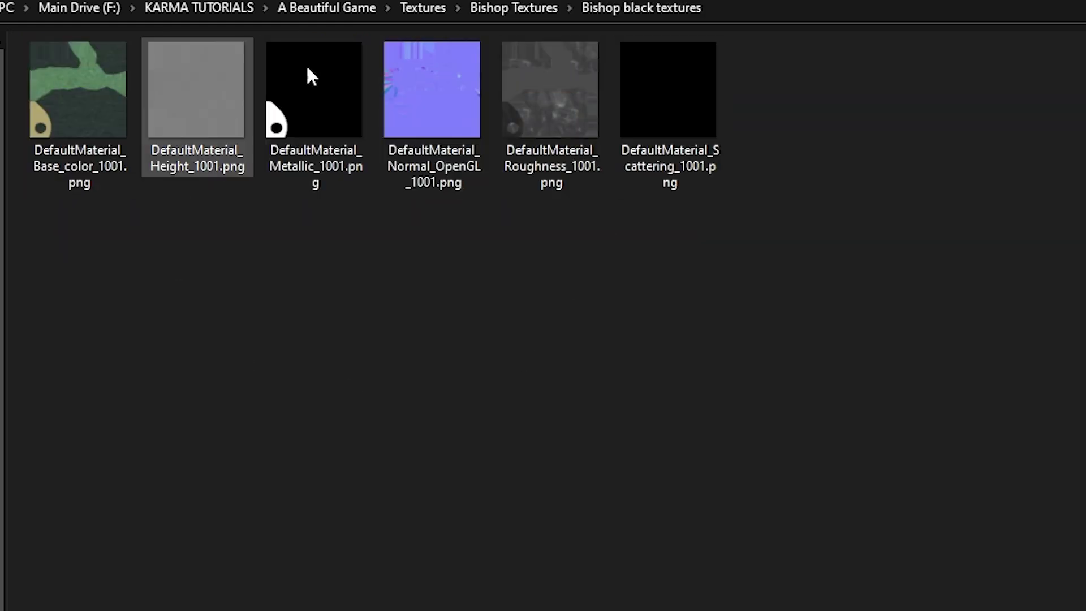
Return to the A Beautiful Game folder and highlight P10_Advanced.hip and smoke_cache.usd in turn
left_click(351, 7)
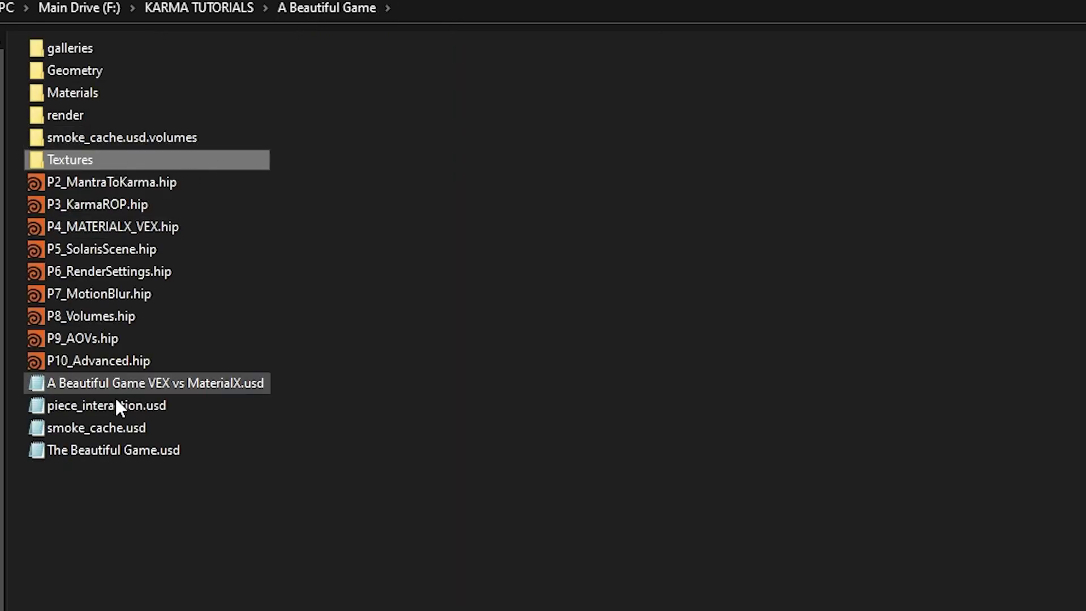
left_click(113, 367)
left_click(115, 430)
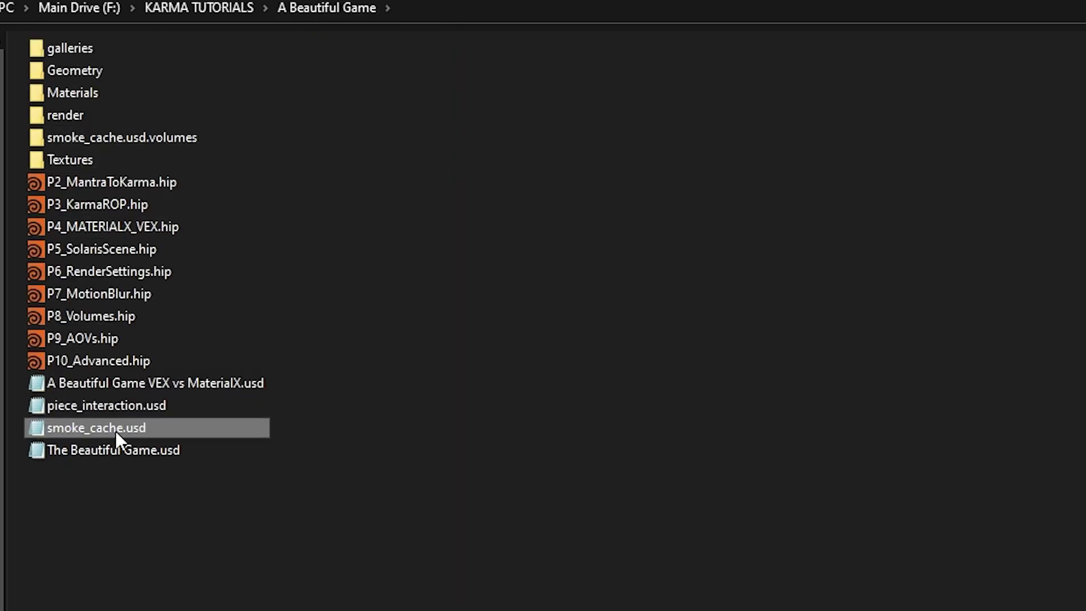